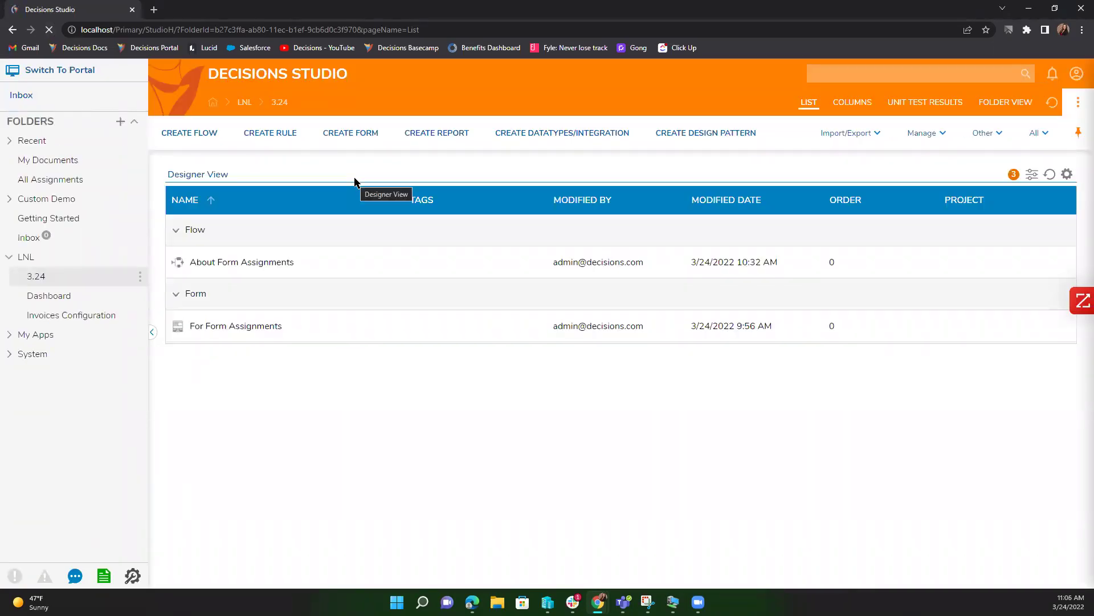
# Create a default flow named "Start up Server" in the 3.24 folder.
pyautogui.click(215, 135)
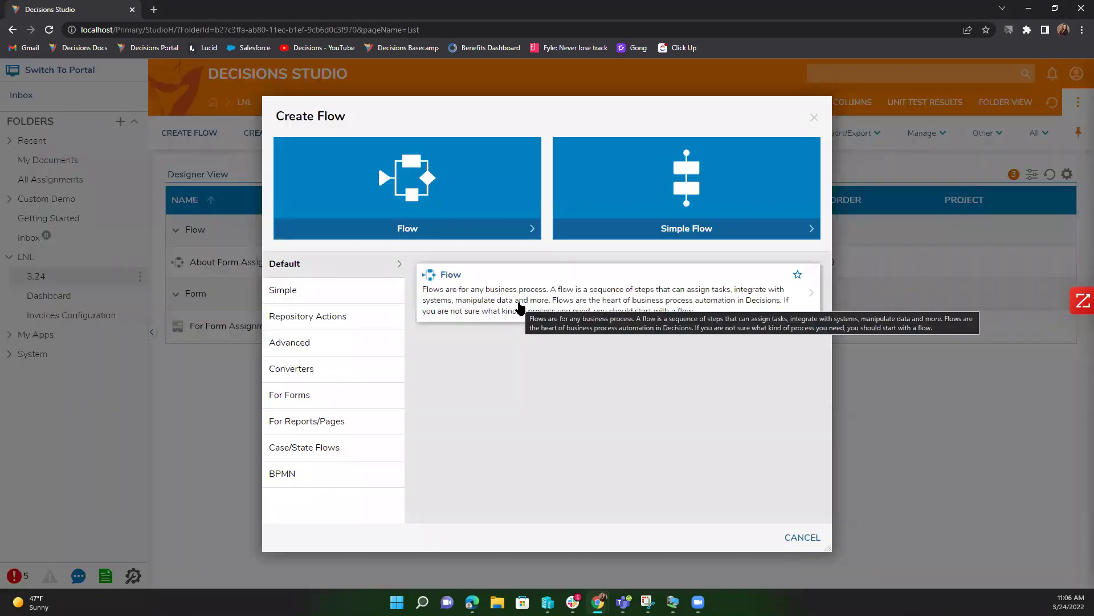
pyautogui.click(520, 308)
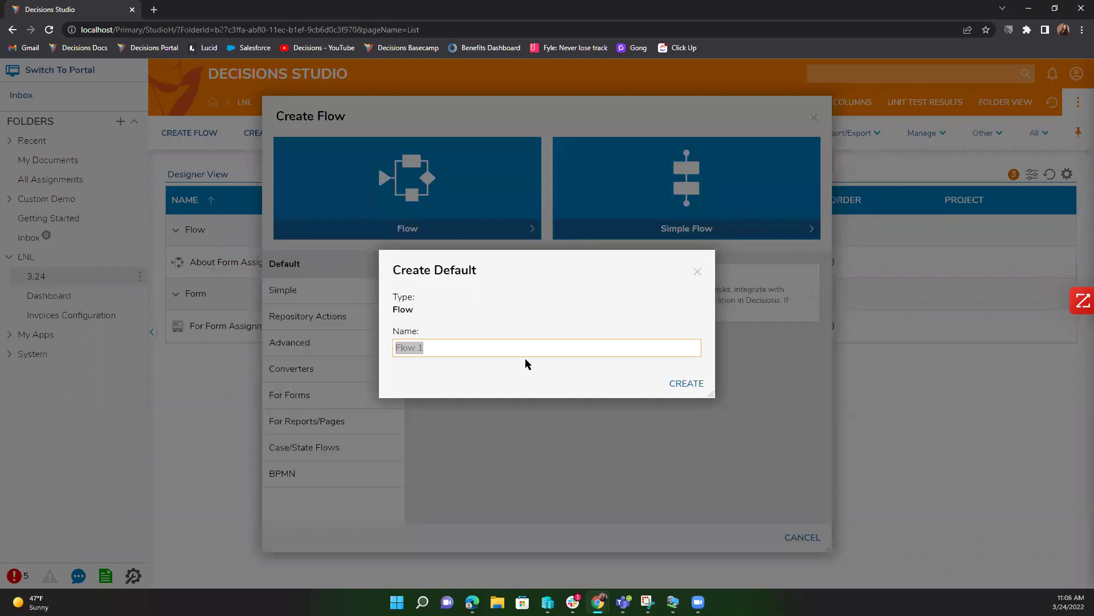
pyautogui.write('Start up Ser')
pyautogui.write('vice')
pyautogui.click(686, 383)
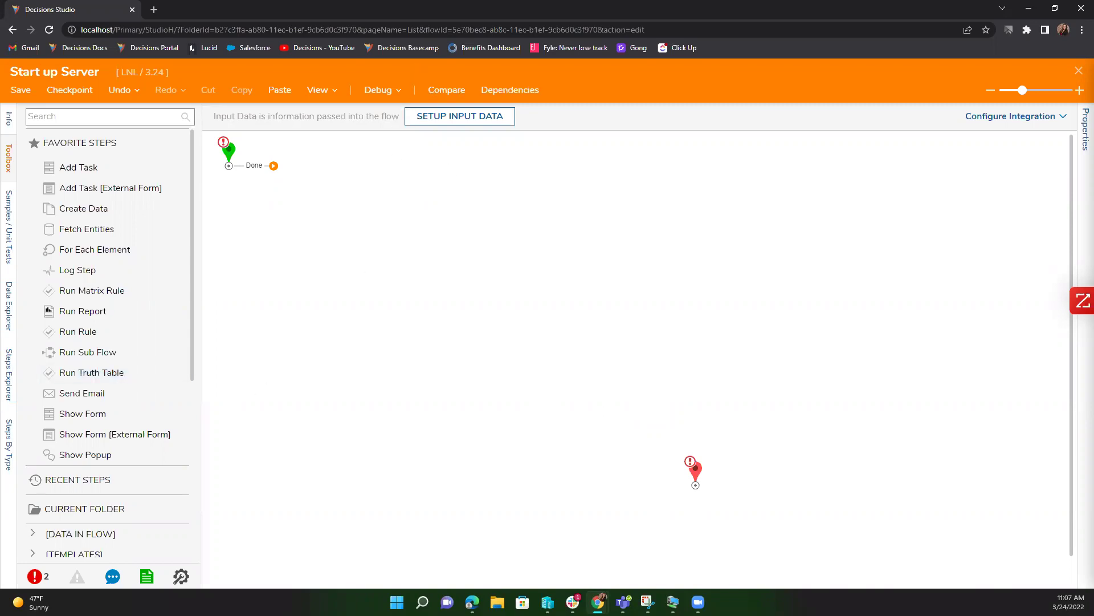
pyautogui.hotkey('alt', 'Tab')
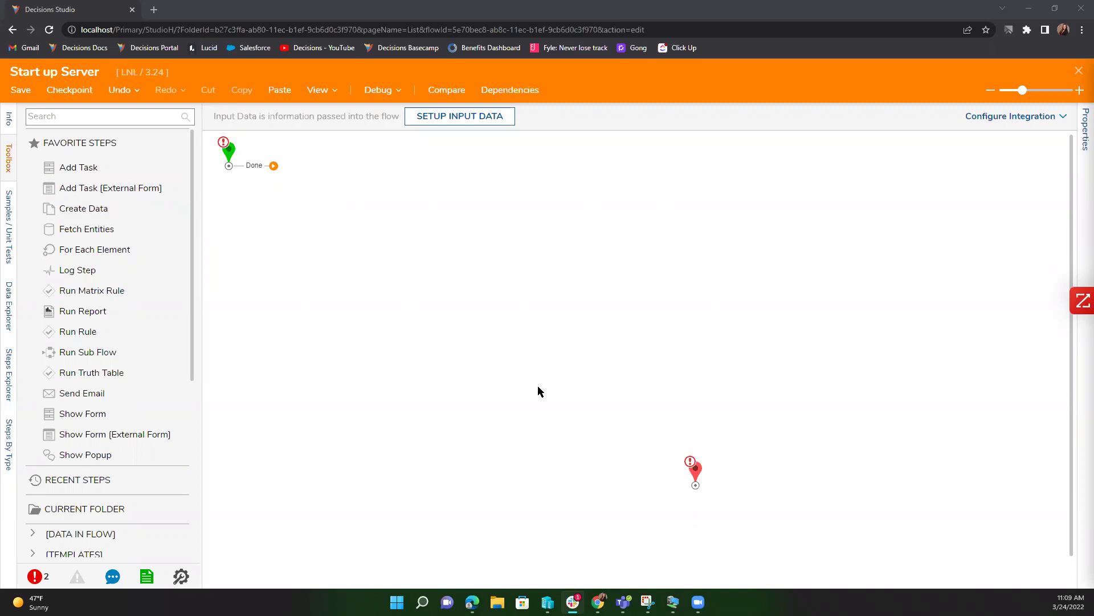
pyautogui.click(152, 118)
pyautogui.scroll(-1, 296, 336)
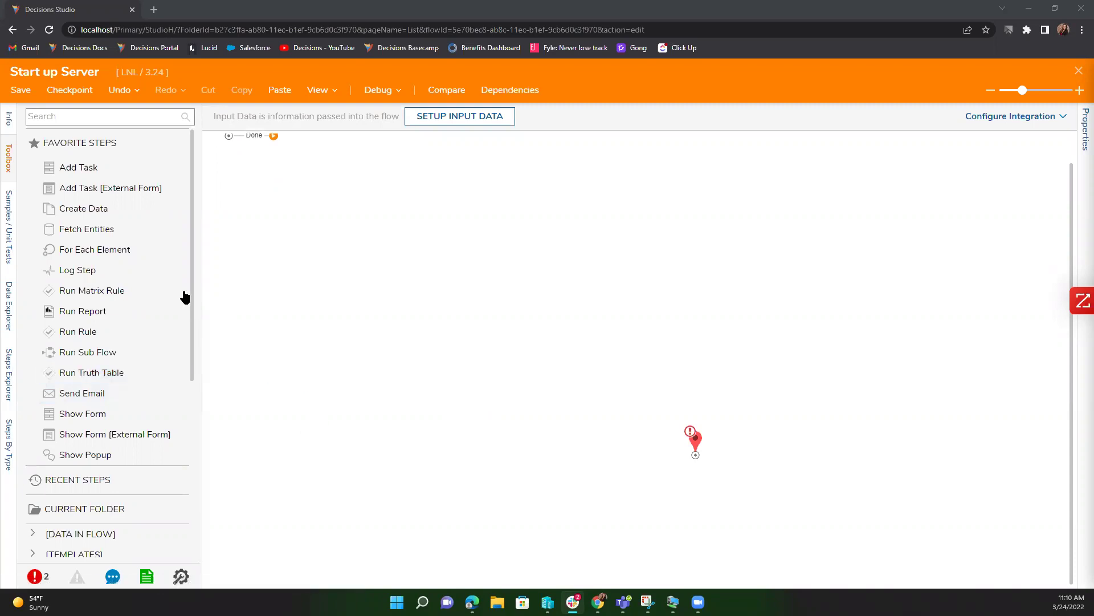
pyautogui.moveTo(191, 274); pyautogui.dragTo(191, 293)
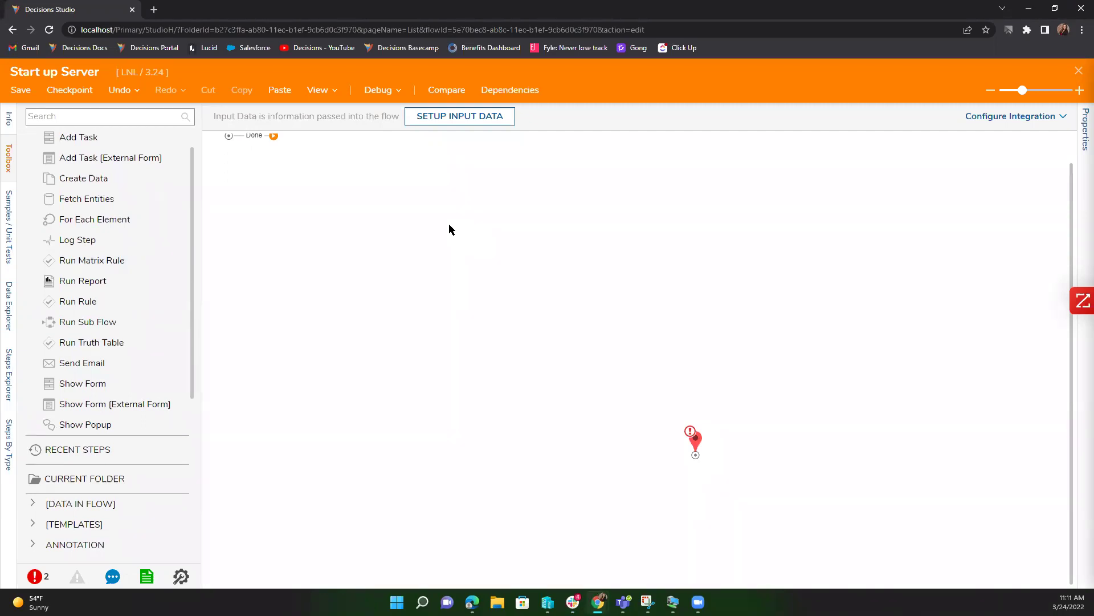
# Find the Pause Flow step, add it to the flow between the start and end steps, and enable SaveFlowDataOnPause.
pyautogui.click(128, 116)
pyautogui.write('paus')
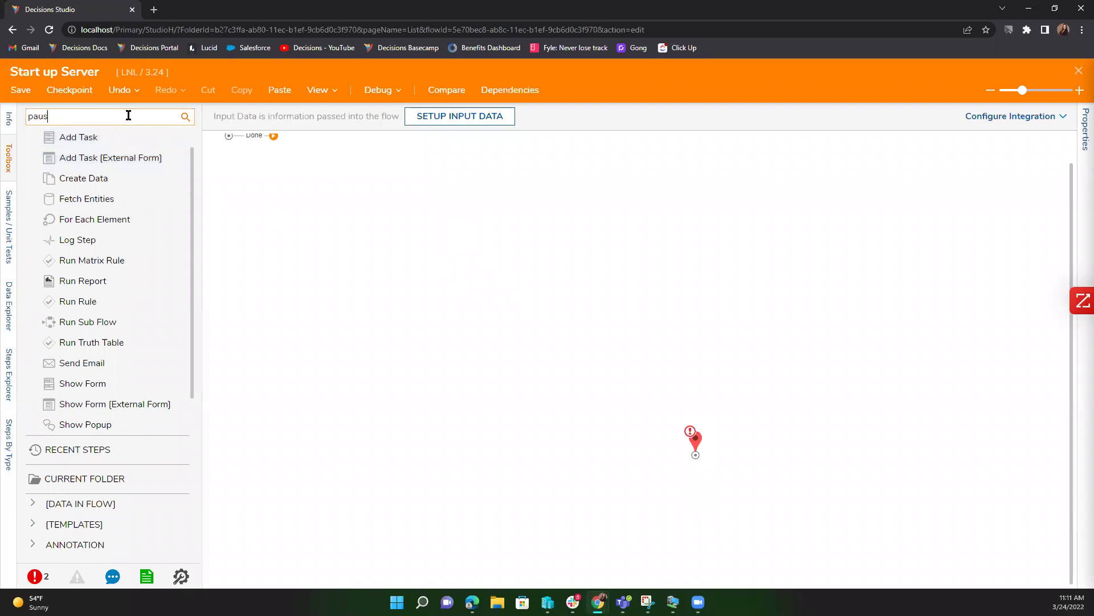
pyautogui.write('e')
pyautogui.moveTo(117, 144); pyautogui.dragTo(409, 238)
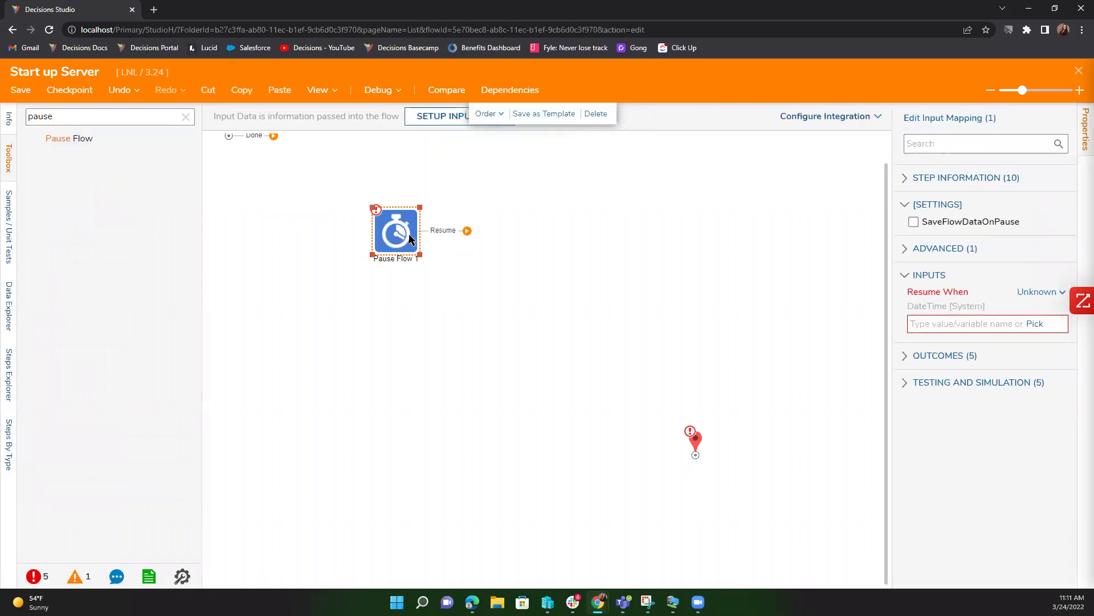
pyautogui.click(961, 222)
# Review the input mapping types offered for the Pause Flow step's Resume When input.
pyautogui.click(1040, 292)
pyautogui.moveTo(919, 367)
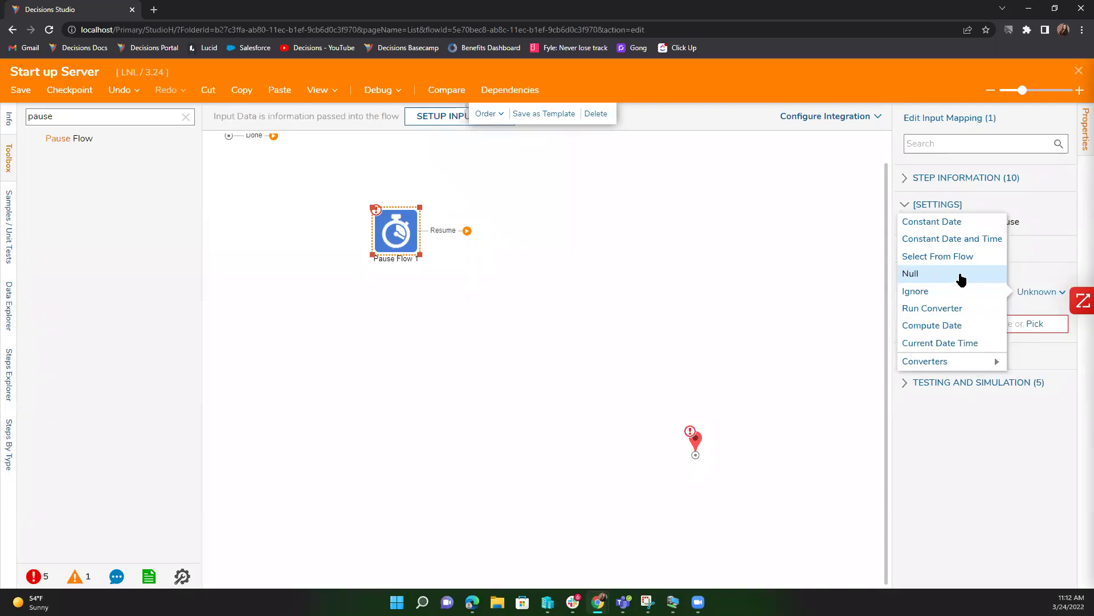
pyautogui.hotkey('alt', 'Tab')
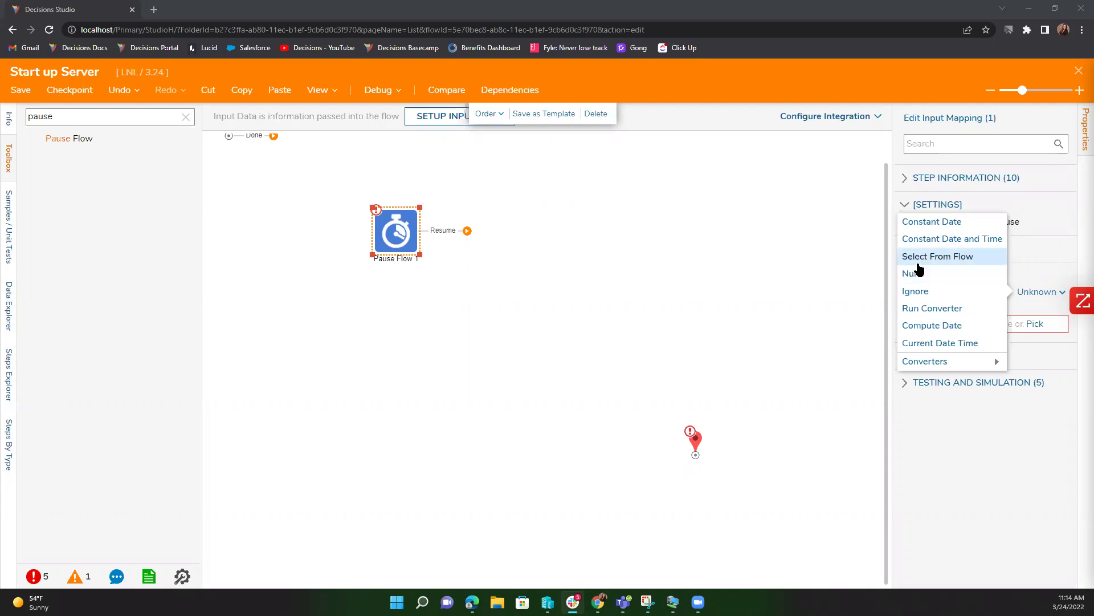
pyautogui.click(506, 265)
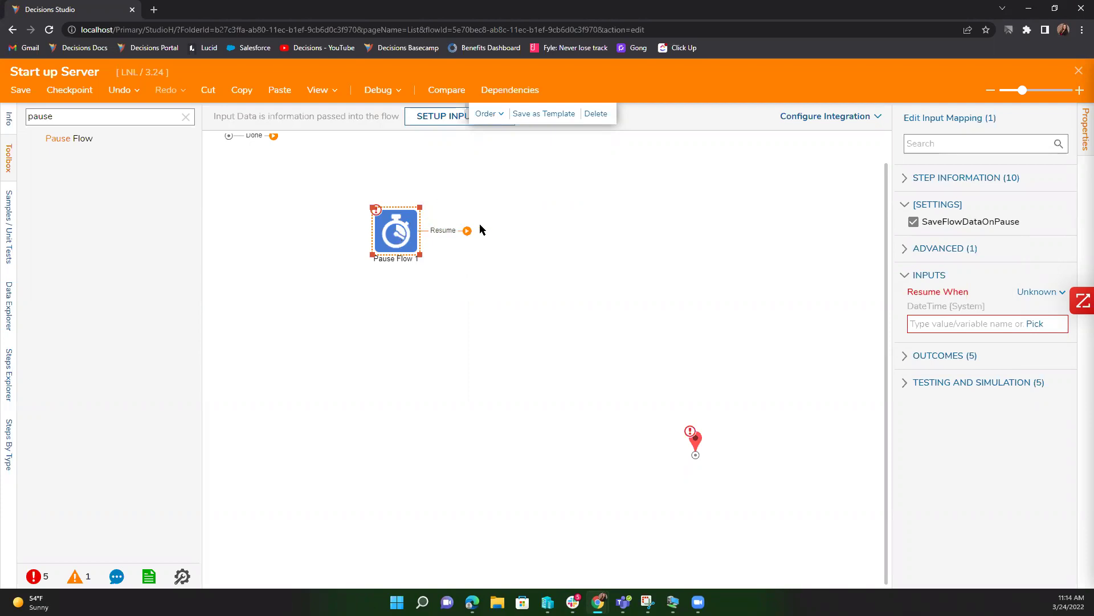
pyautogui.moveTo(467, 230)
pyautogui.mouseDown()
pyautogui.moveTo(506, 232)
pyautogui.moveTo(462, 249)
pyautogui.mouseUp()
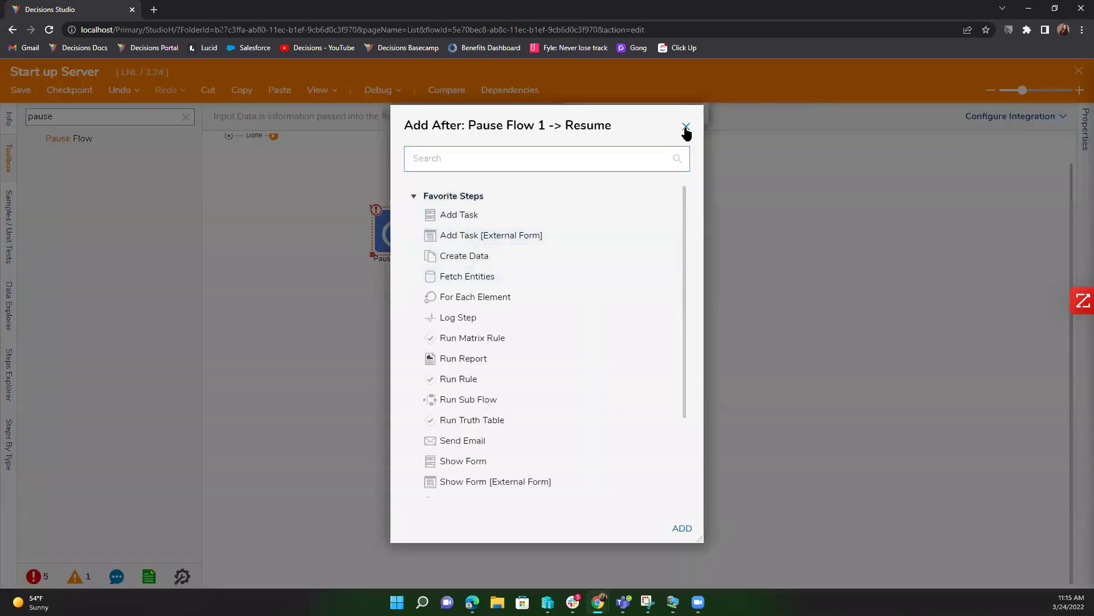
pyautogui.click(686, 124)
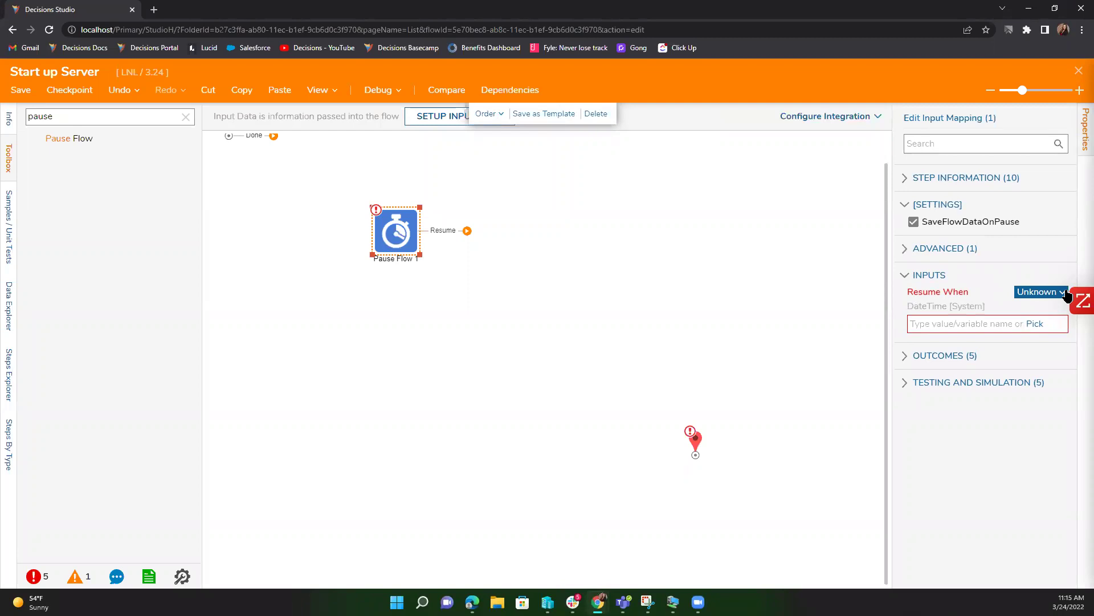
pyautogui.click(1041, 291)
pyautogui.moveTo(973, 365)
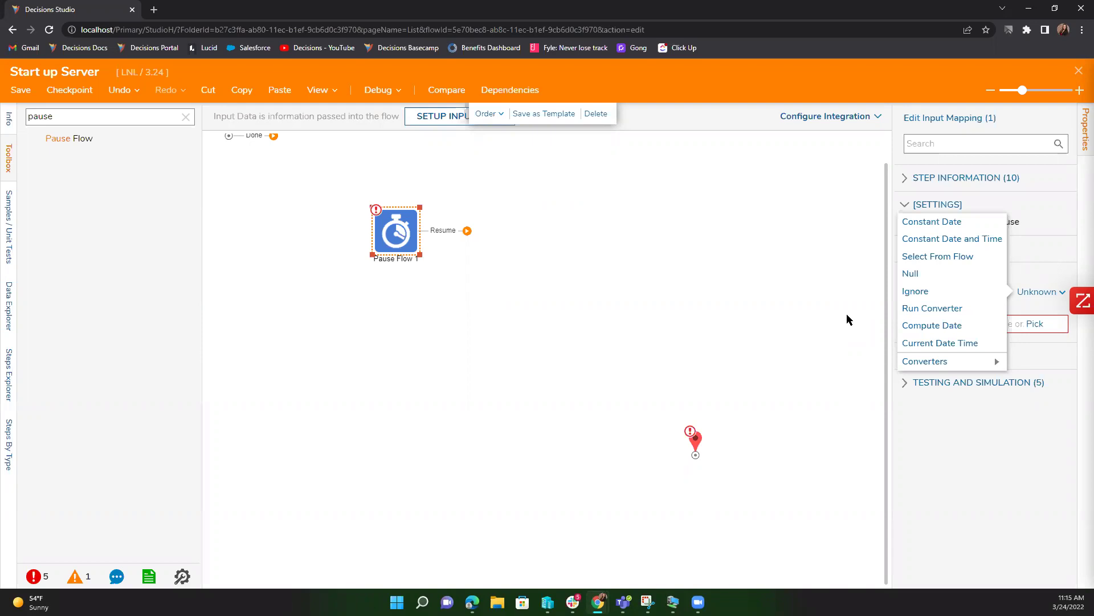
pyautogui.click(284, 230)
# Move the end step up level with the Pause Flow step and add a Create Data step below Pause Flow.
pyautogui.scroll(1, 424, 316)
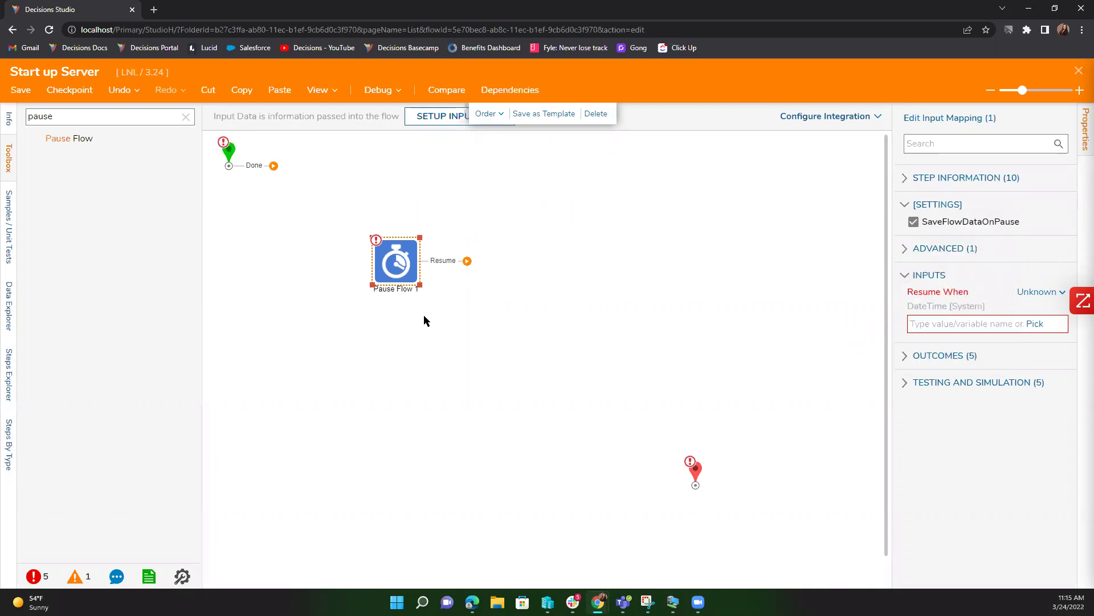
pyautogui.moveTo(694, 471); pyautogui.dragTo(633, 251)
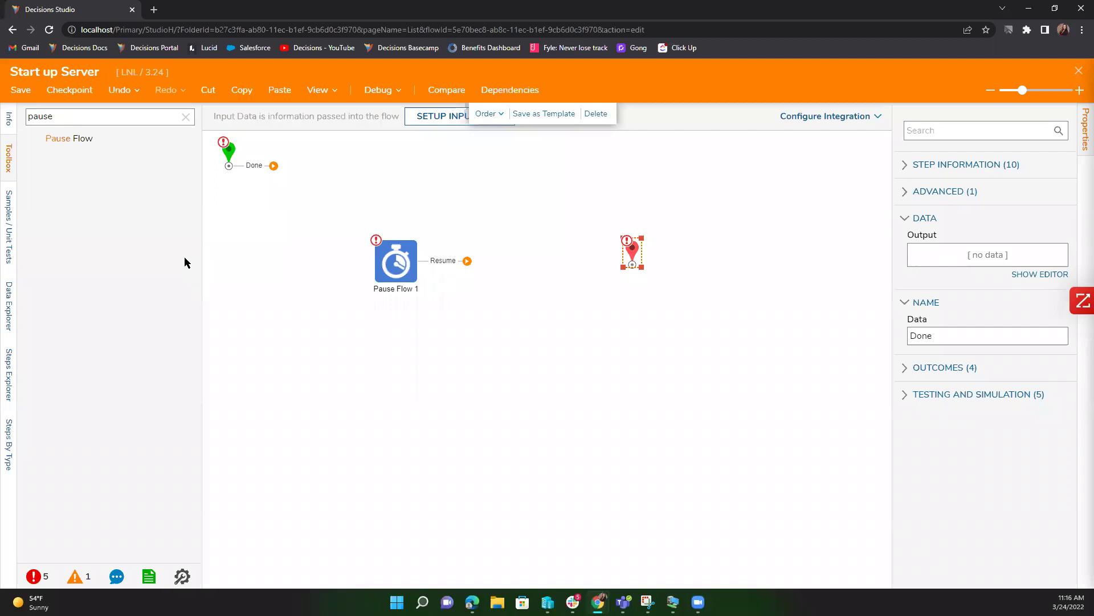
pyautogui.click(186, 117)
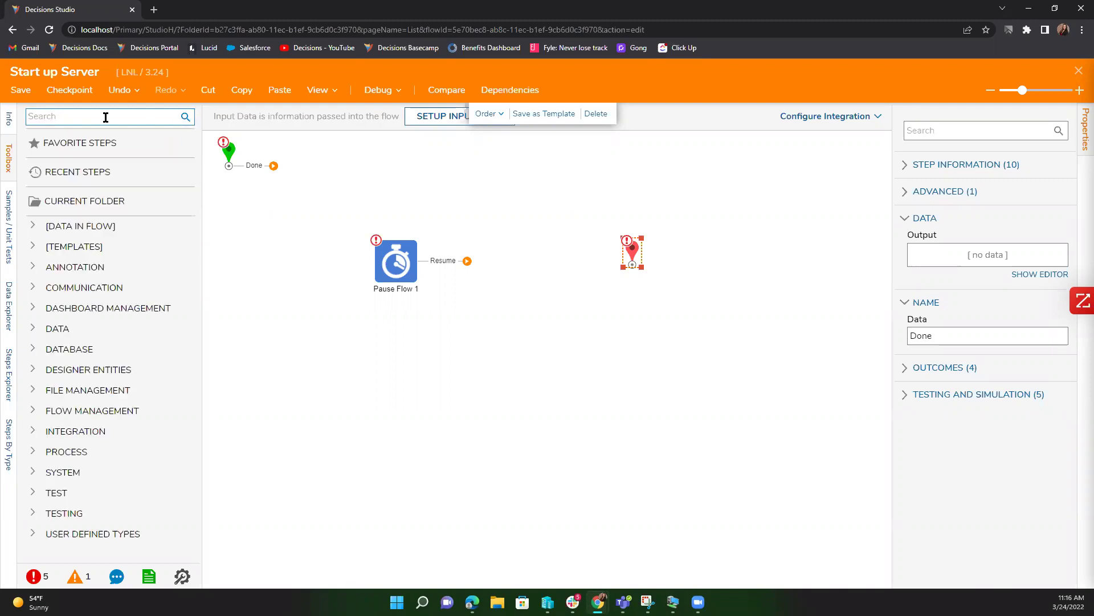
pyautogui.write('Create ')
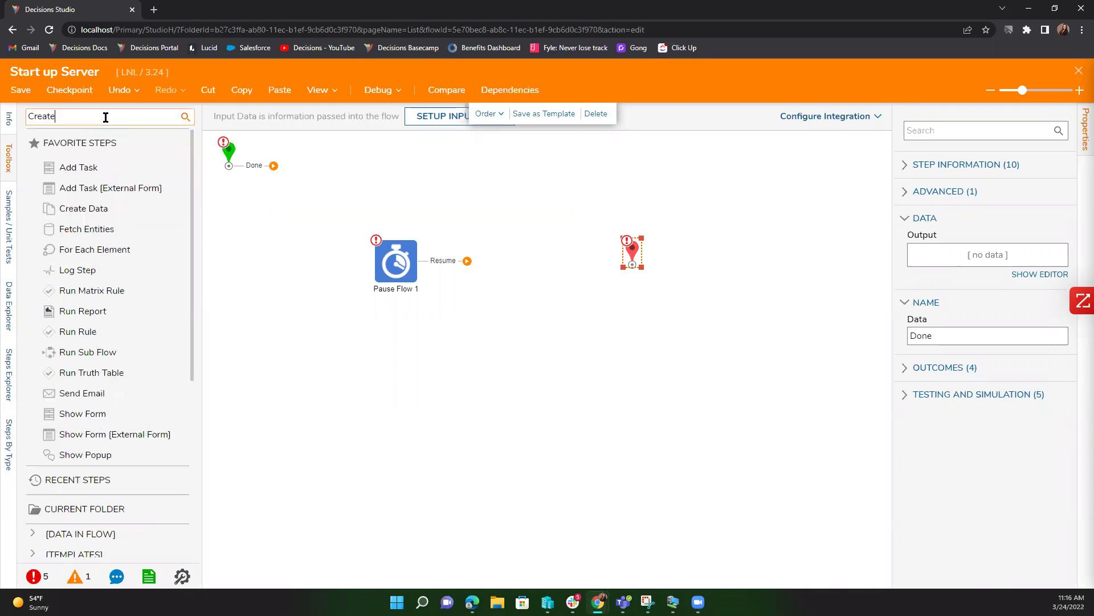
pyautogui.write('data')
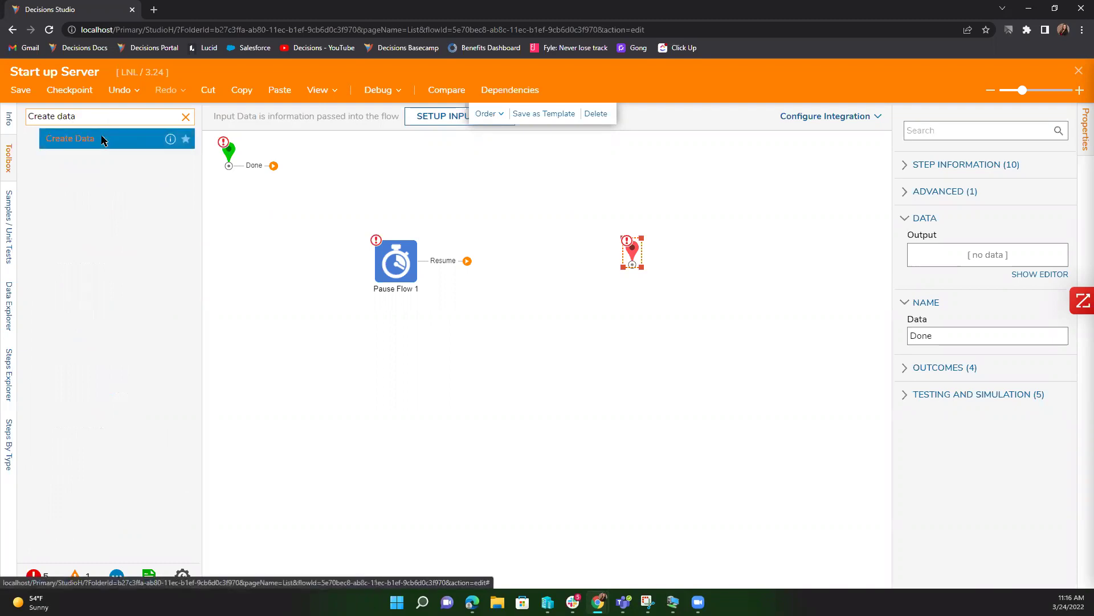
pyautogui.moveTo(103, 139); pyautogui.dragTo(354, 353)
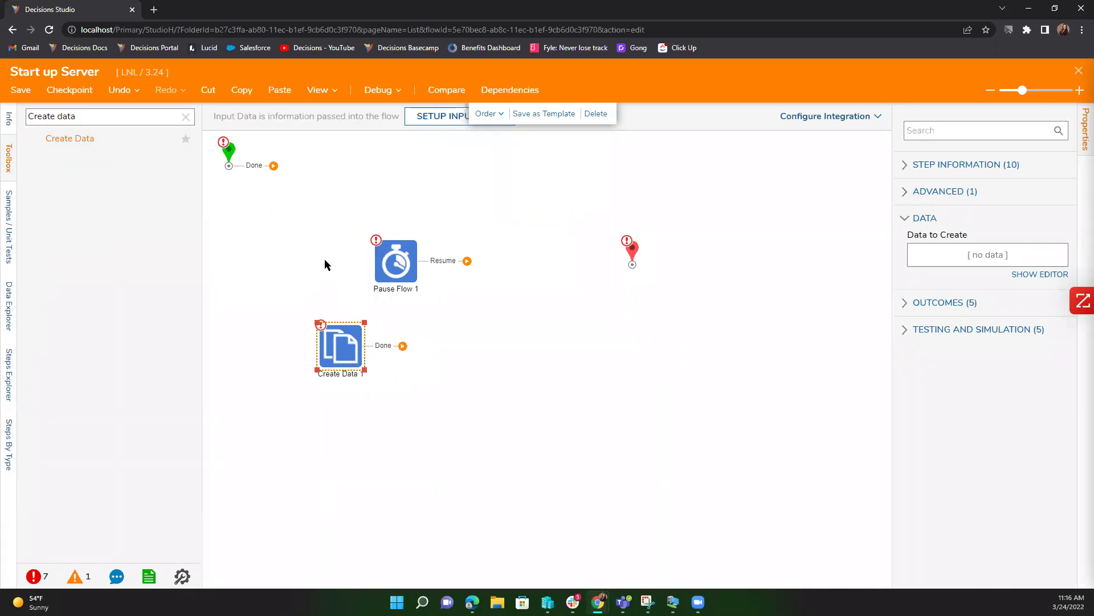
# View the Create Data step's Data to Create editor, then close it without defining any data.
pyautogui.click(1046, 275)
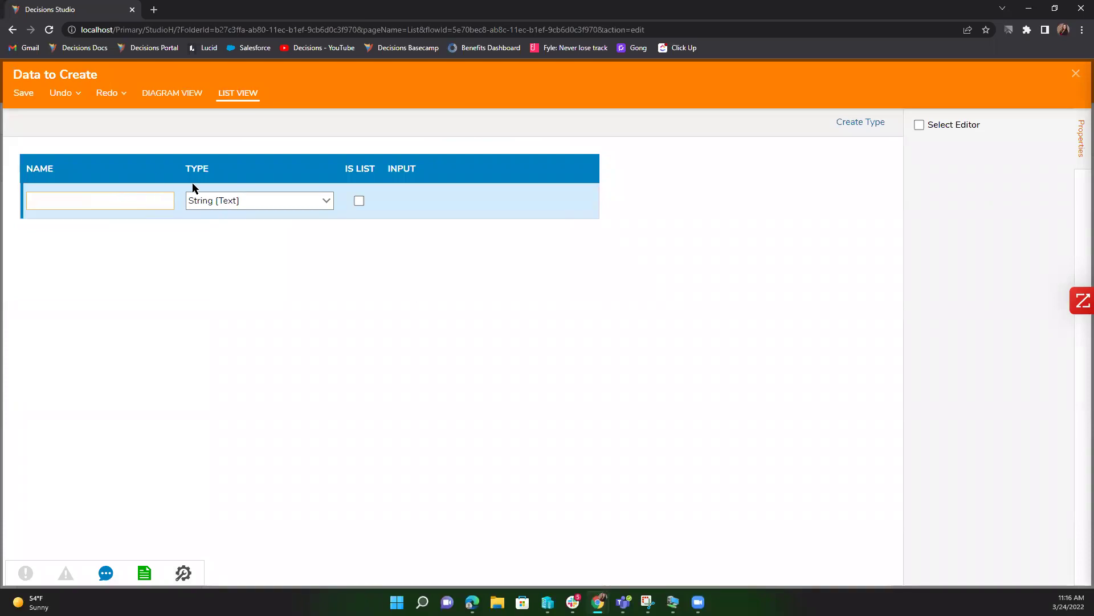
pyautogui.click(1077, 73)
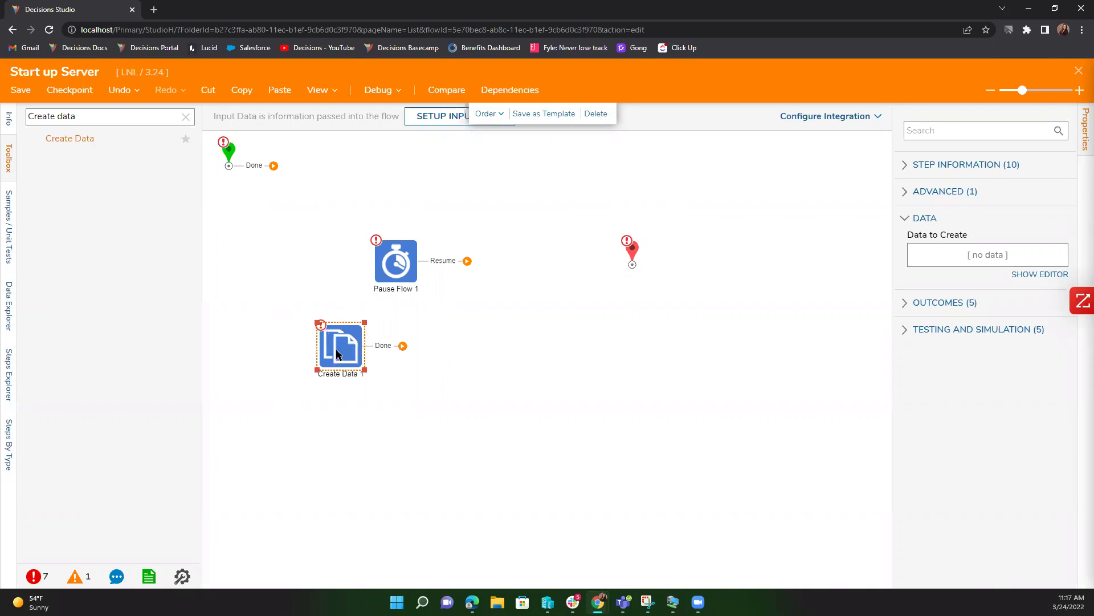
pyautogui.press('ctrl')
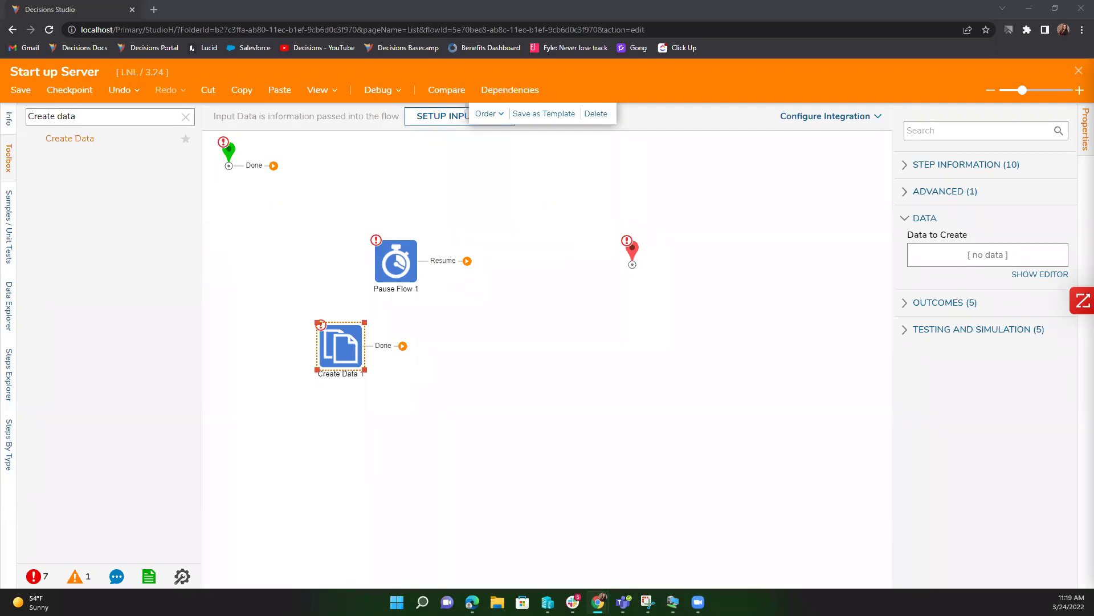
pyautogui.click(573, 602)
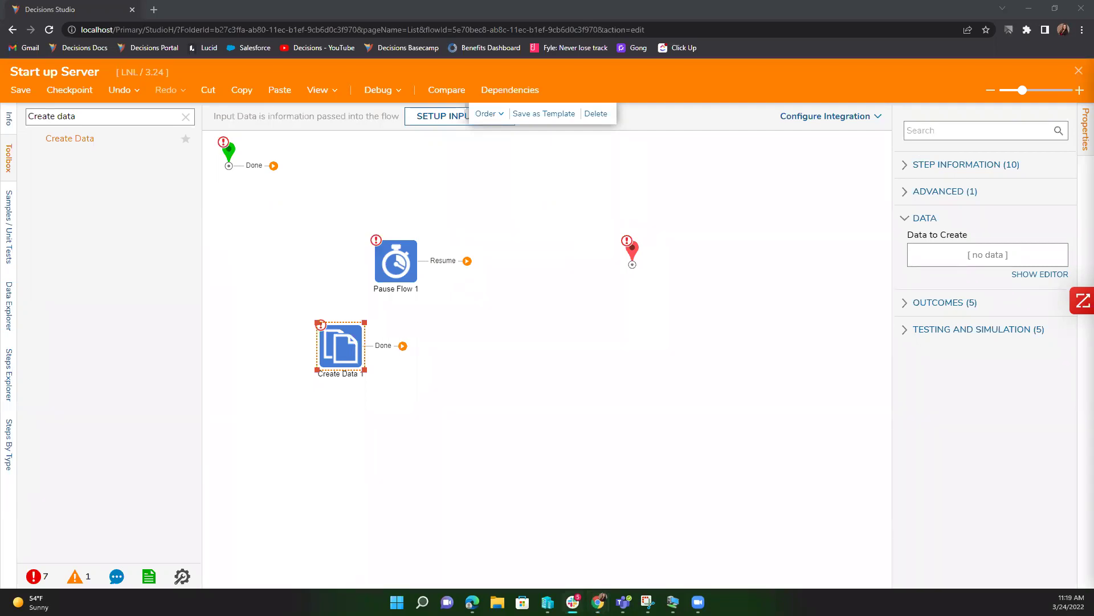